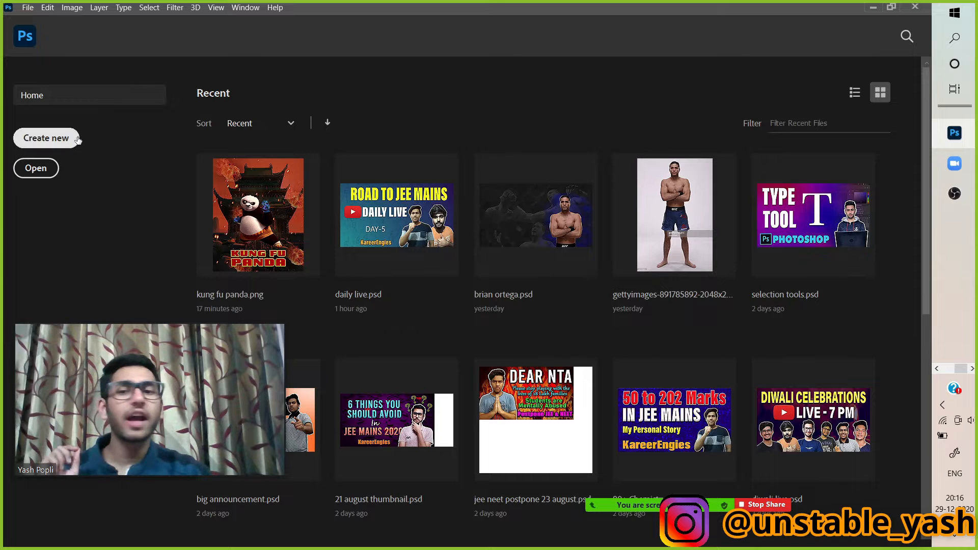
# Create a new 1500 x 1500 px document at 300 ppi from the recent custom preset
pyautogui.click(78, 138)
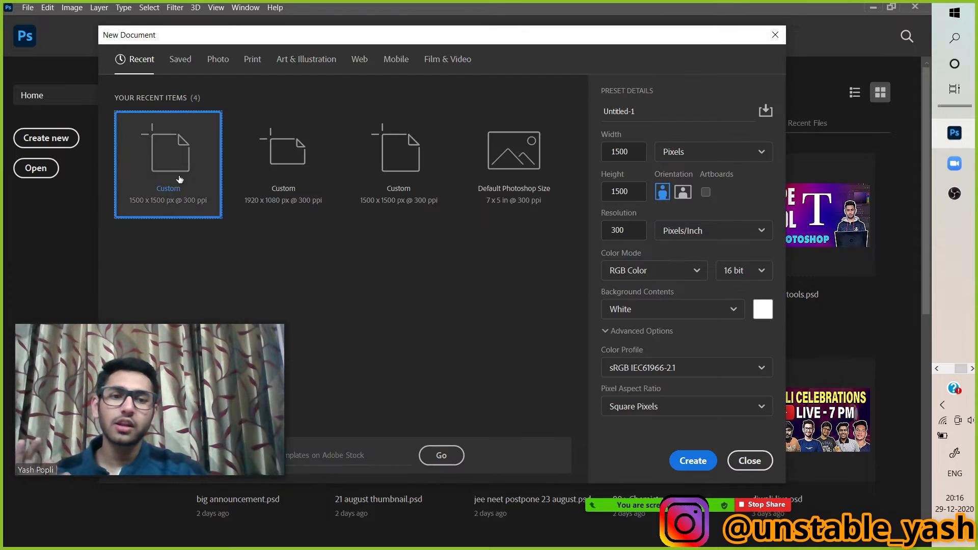
pyautogui.doubleClick(197, 164)
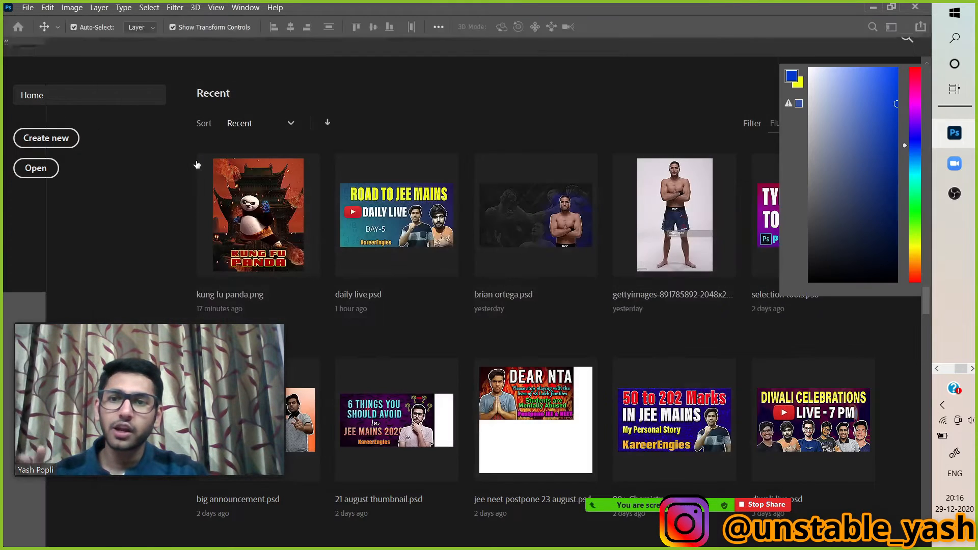
pyautogui.moveTo(122, 361); pyautogui.dragTo(106, 366)
pyautogui.moveTo(265, 479); pyautogui.dragTo(212, 448)
pyautogui.moveTo(173, 382); pyautogui.dragTo(166, 408)
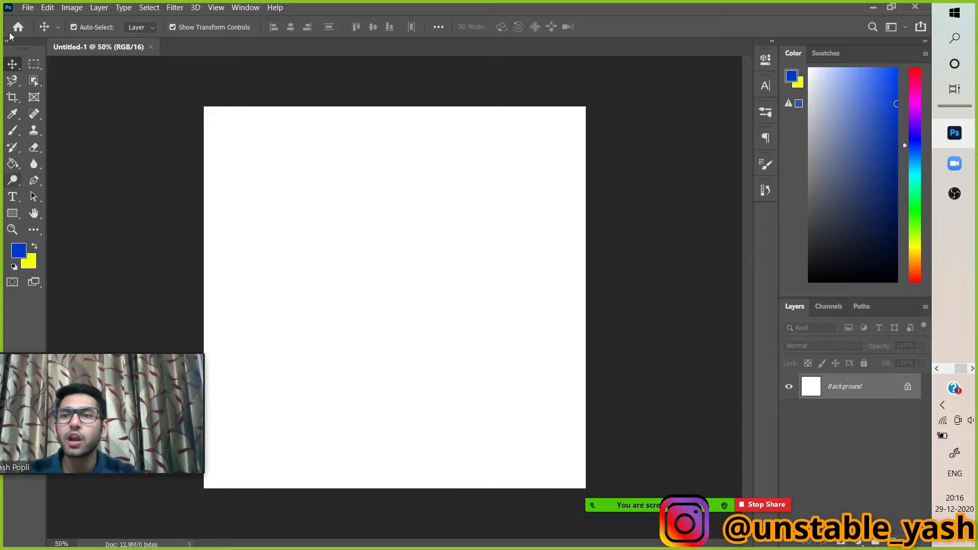
# Place the Monster energy can image from the Downloads folder as an embedded object in the document
pyautogui.click(28, 8)
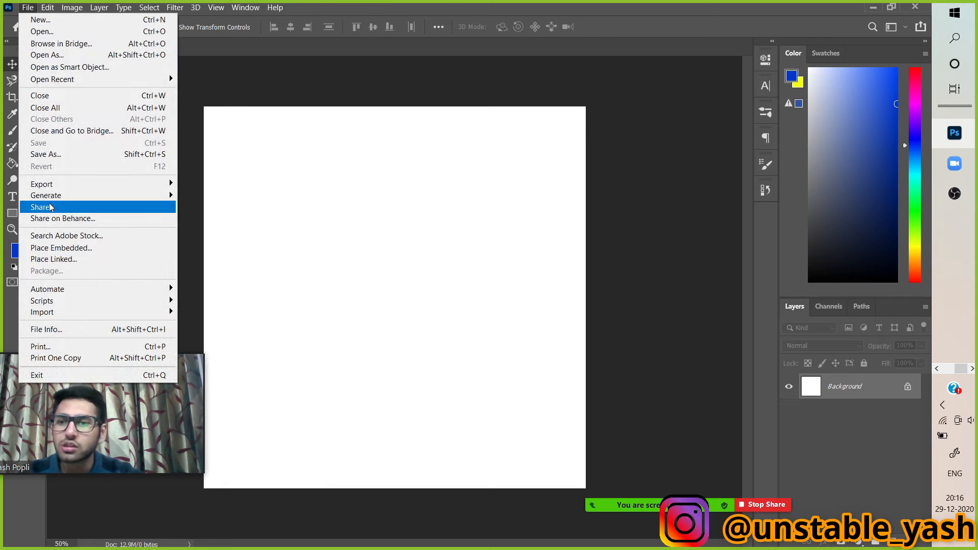
pyautogui.click(50, 248)
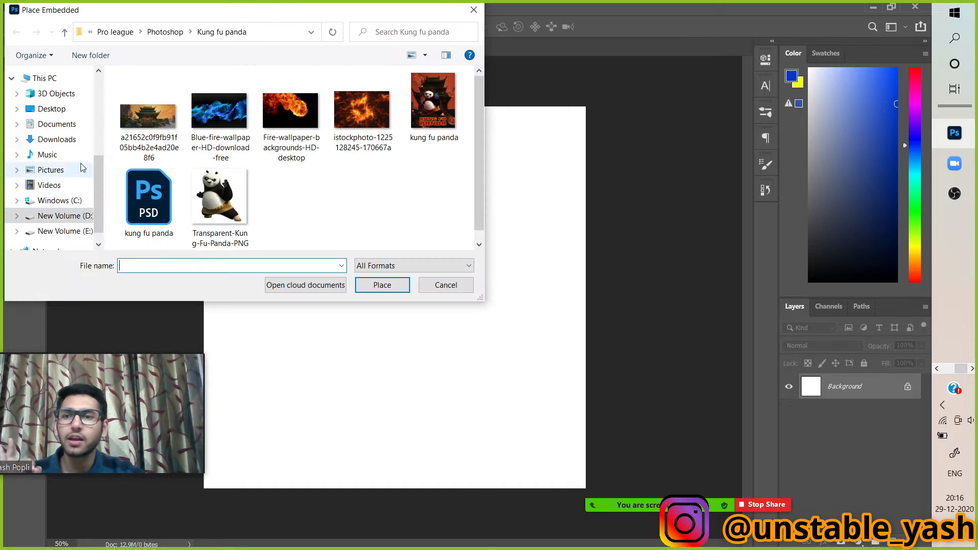
pyautogui.click(56, 139)
pyautogui.scroll(-10, 182, 148)
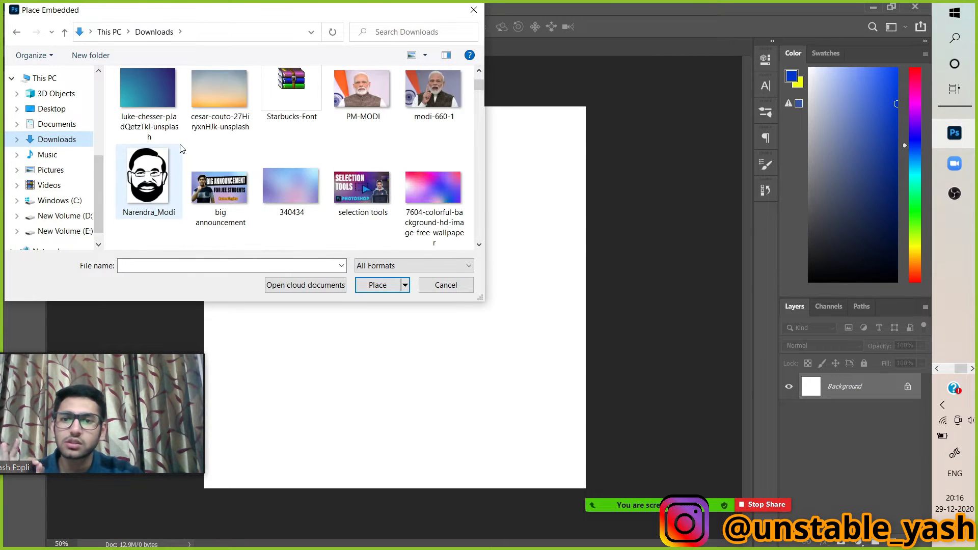
pyautogui.scroll(-12, 182, 148)
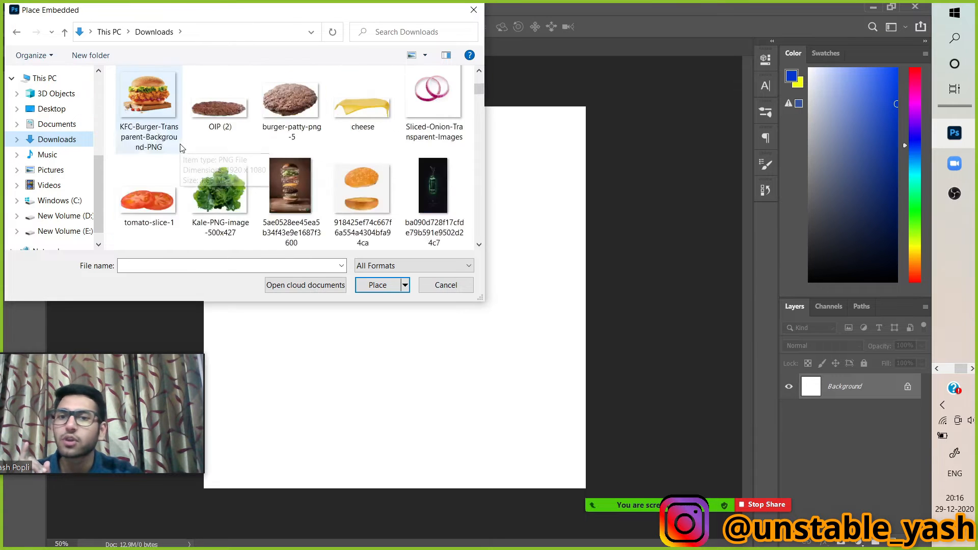
pyautogui.scroll(-2, 192, 148)
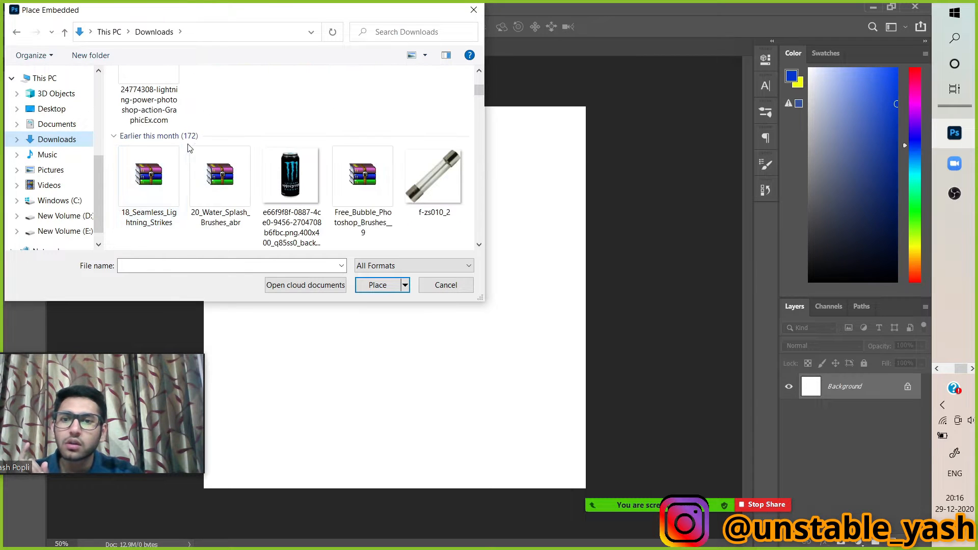
pyautogui.click(276, 163)
pyautogui.click(378, 285)
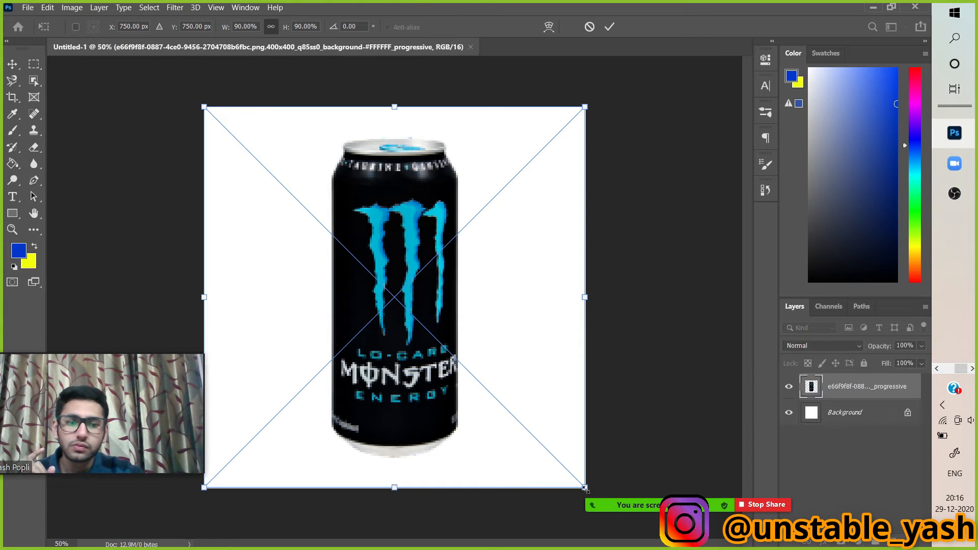
# Scale the placed can down to roughly two thirds of its size and centre it on the canvas
pyautogui.moveTo(586, 489); pyautogui.dragTo(443, 349)
pyautogui.moveTo(370, 277); pyautogui.dragTo(415, 314)
pyautogui.press('Return')
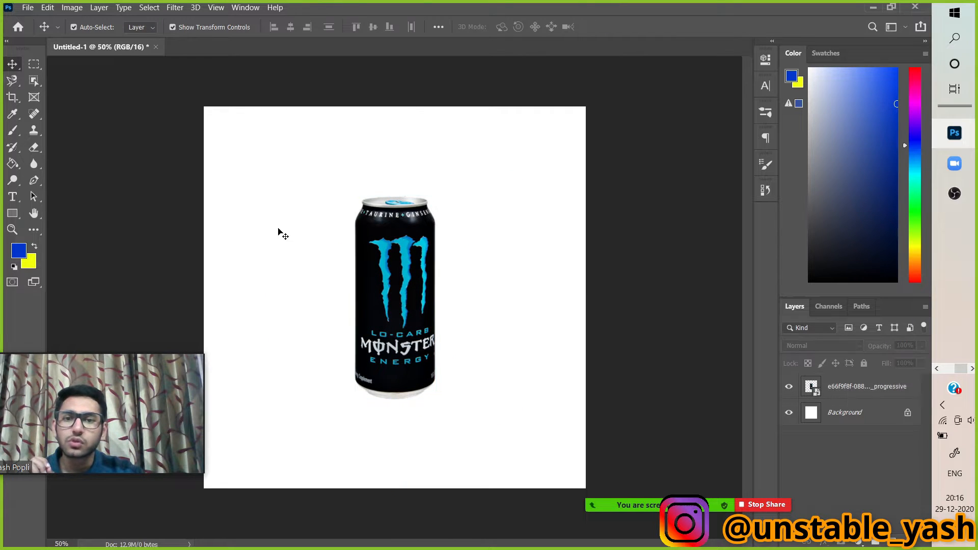
# Fill the Background layer with the cyan (#00b3d7) sampled from the can's logo using the Paint Bucket
pyautogui.click(836, 416)
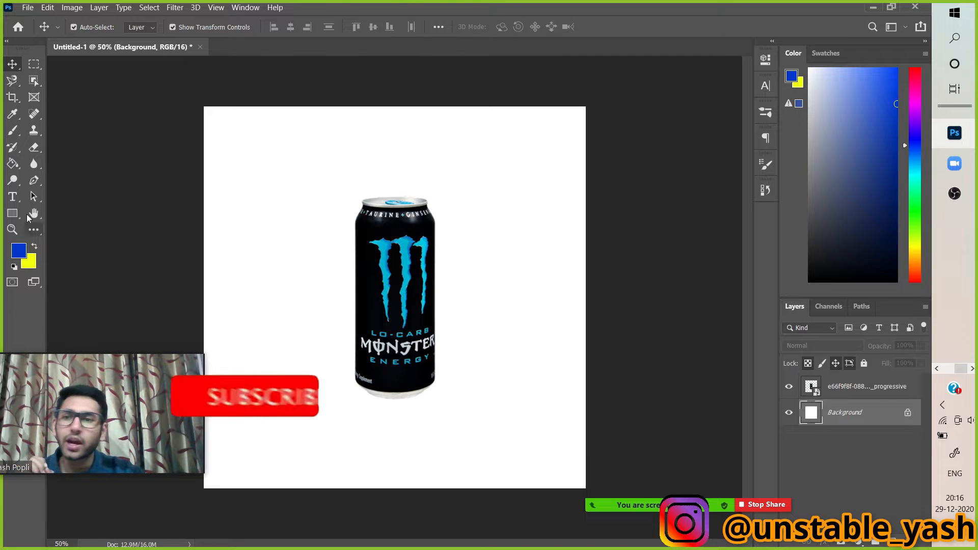
pyautogui.click(9, 163)
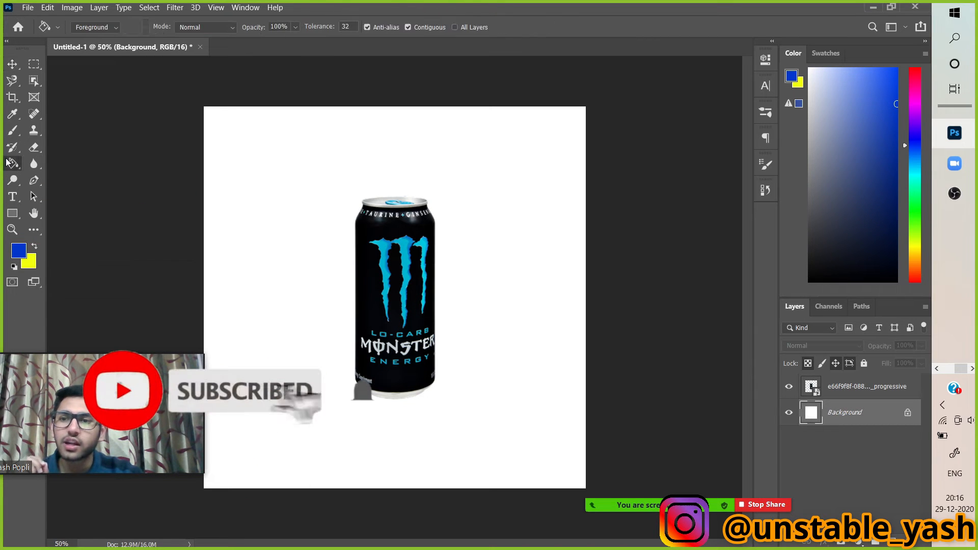
pyautogui.click(18, 252)
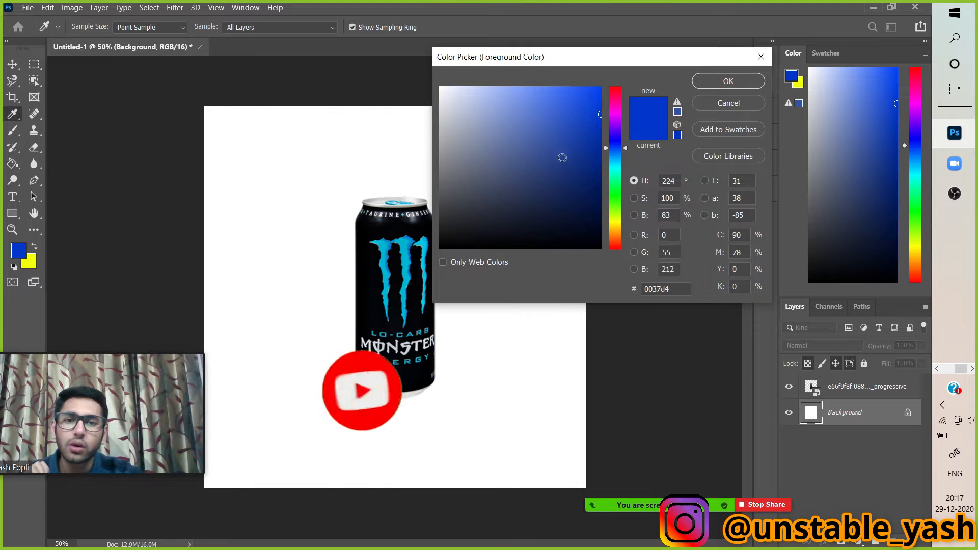
pyautogui.click(383, 244)
pyautogui.click(729, 82)
pyautogui.press('g')
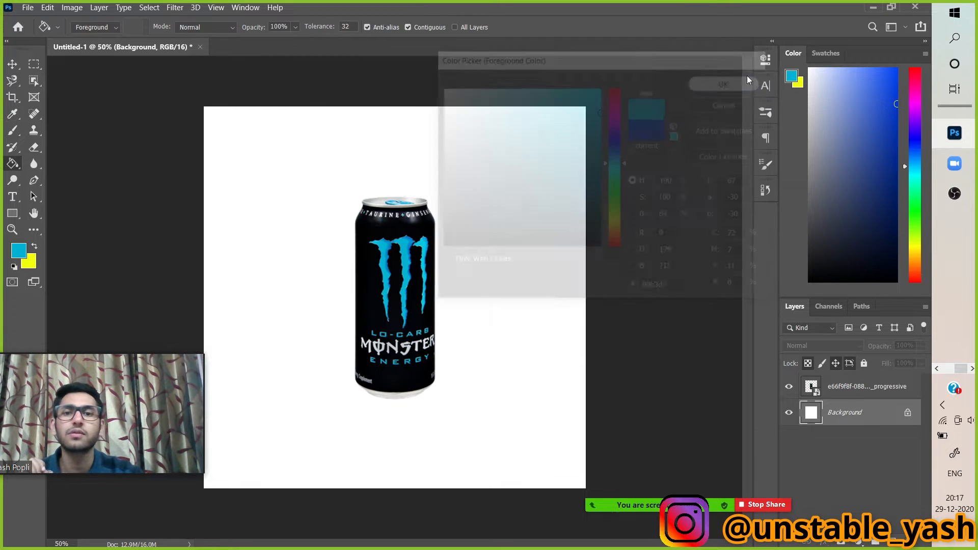
pyautogui.click(301, 252)
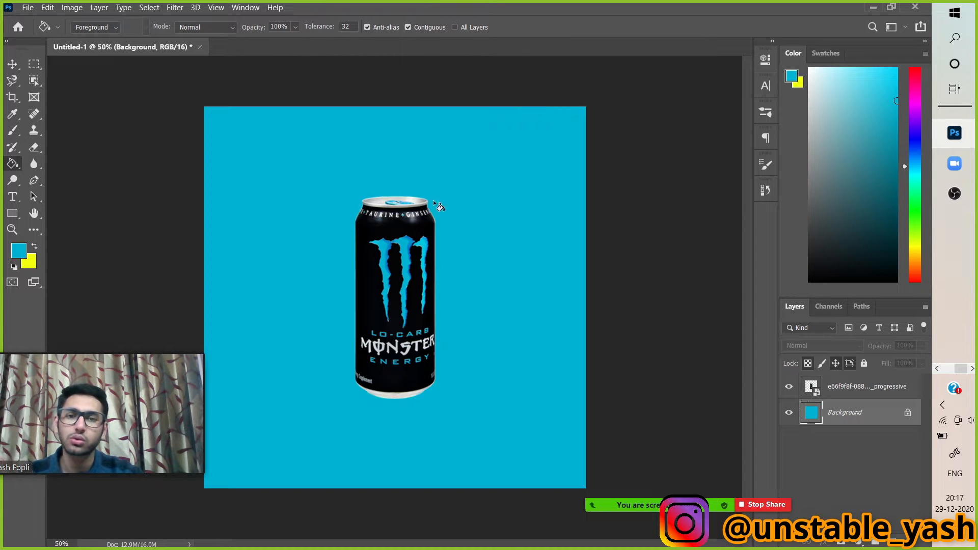
# On a new layer above the background, brush a large soft #001ed7 glow behind the can and set the layer's opacity to 72%
pyautogui.click(12, 131)
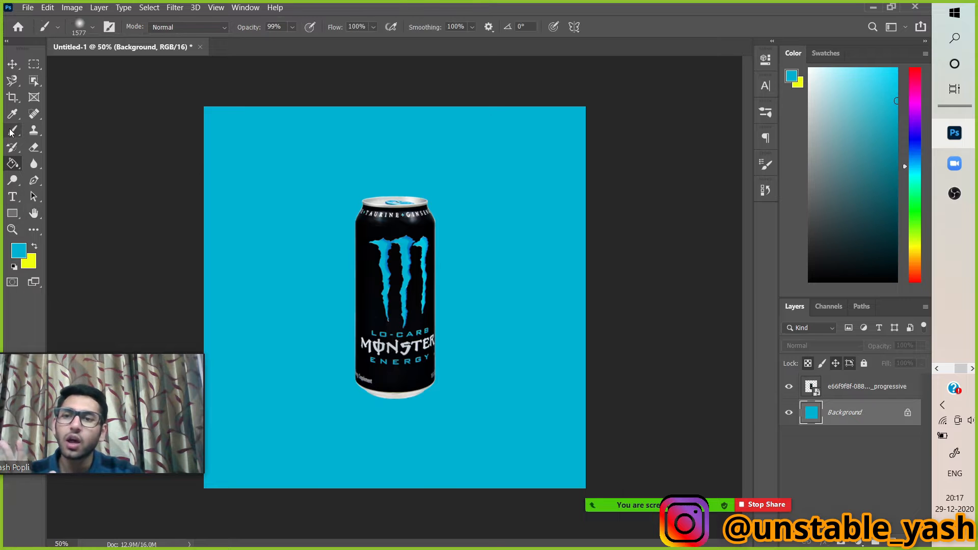
pyautogui.click(893, 541)
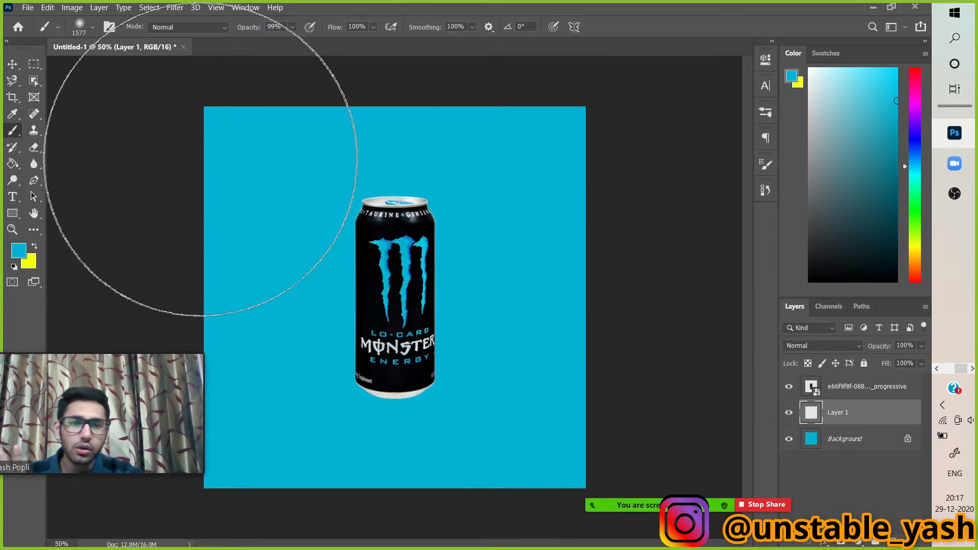
pyautogui.click(19, 250)
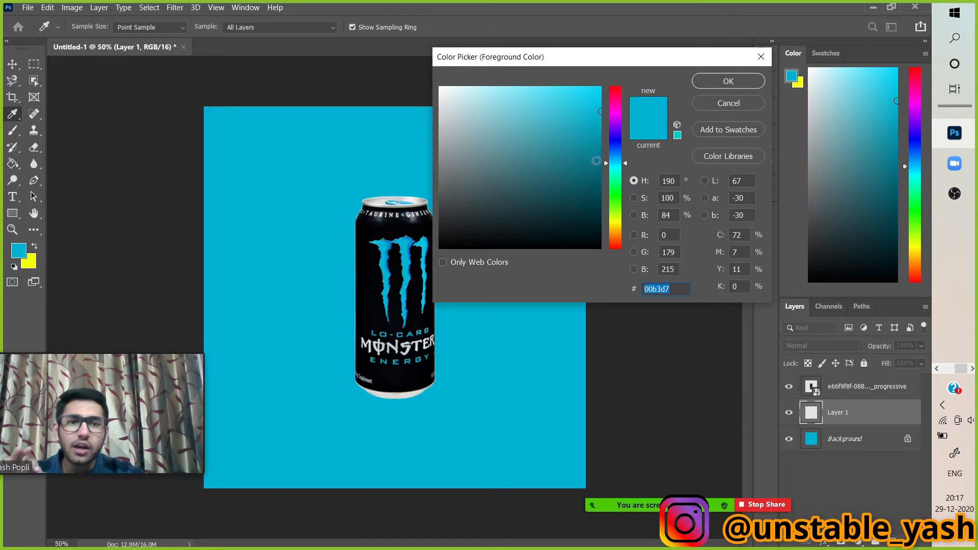
pyautogui.moveTo(626, 161); pyautogui.dragTo(626, 146)
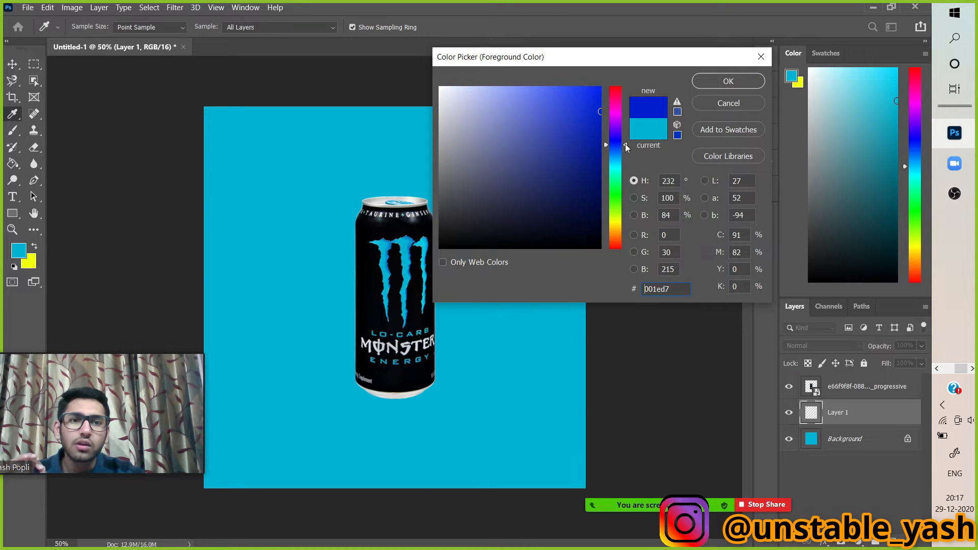
pyautogui.click(728, 82)
pyautogui.press('b')
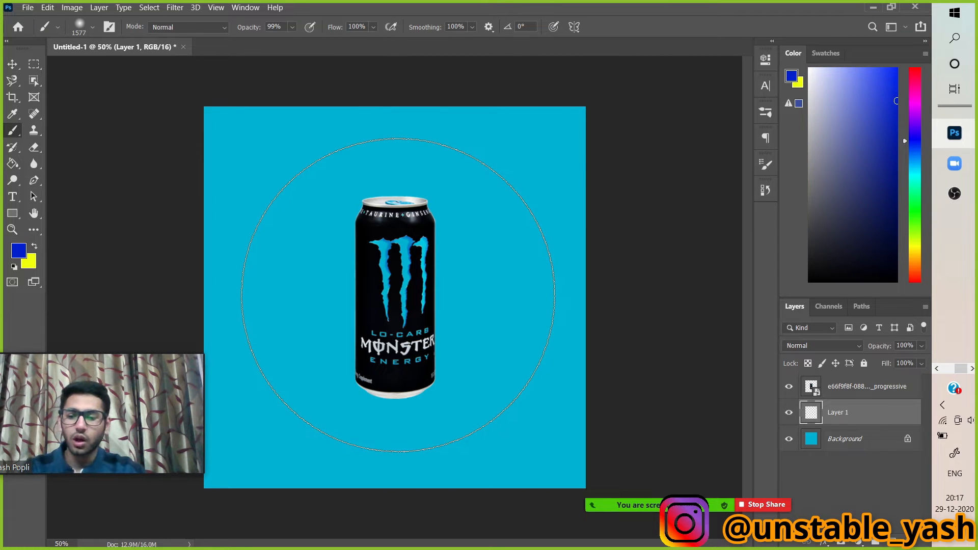
pyautogui.click(398, 294)
pyautogui.click(397, 288)
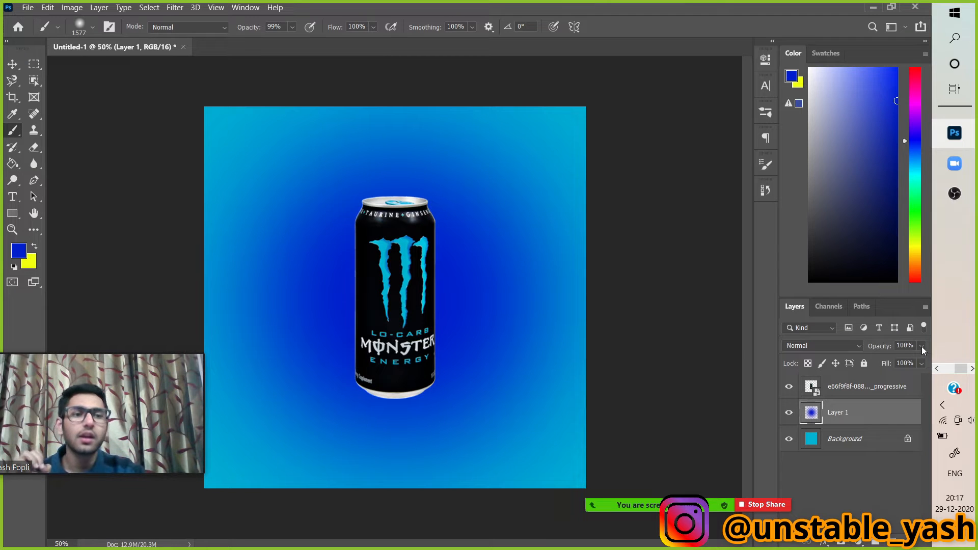
pyautogui.moveTo(922, 347); pyautogui.dragTo(907, 365)
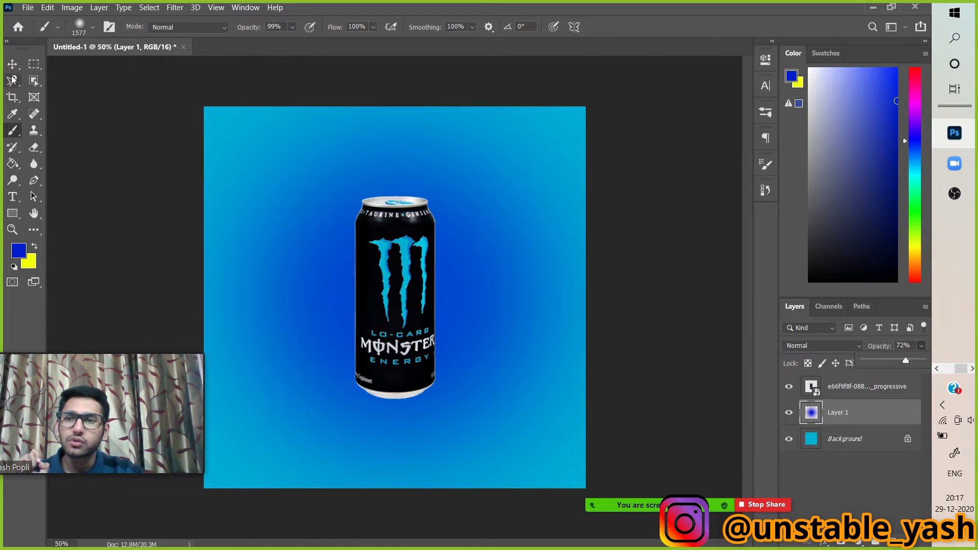
# Select the can, hide its layer to examine the gradient background, and show it again
pyautogui.press('v')
pyautogui.click(375, 263)
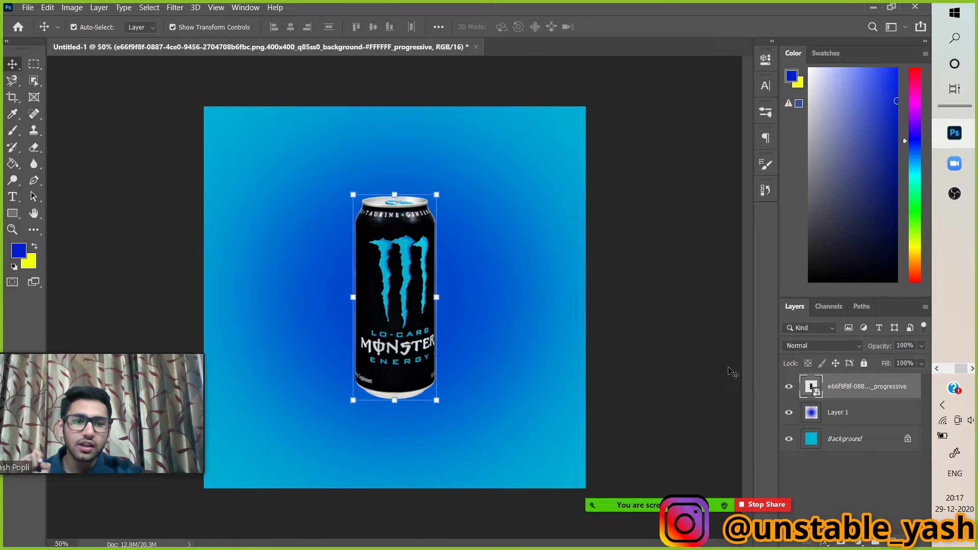
pyautogui.click(789, 387)
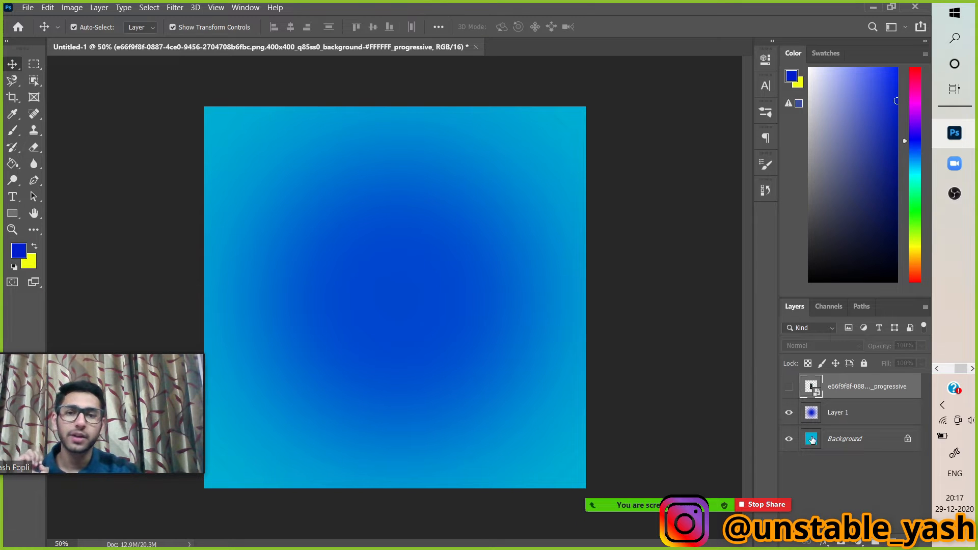
pyautogui.click(792, 391)
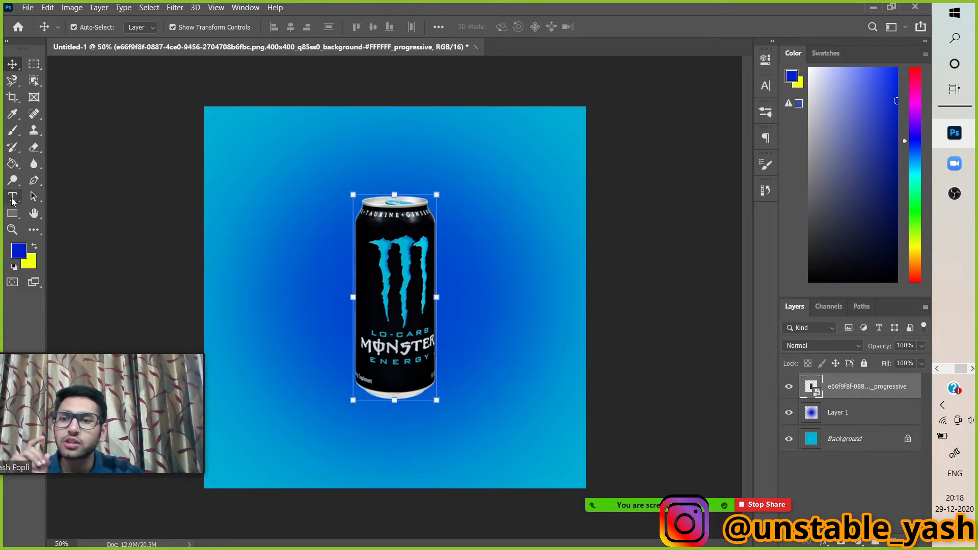
# Add the text "MONSTER" above the can, scale it to 327.50% and centre it horizontally on the canvas
pyautogui.click(13, 197)
pyautogui.click(315, 154)
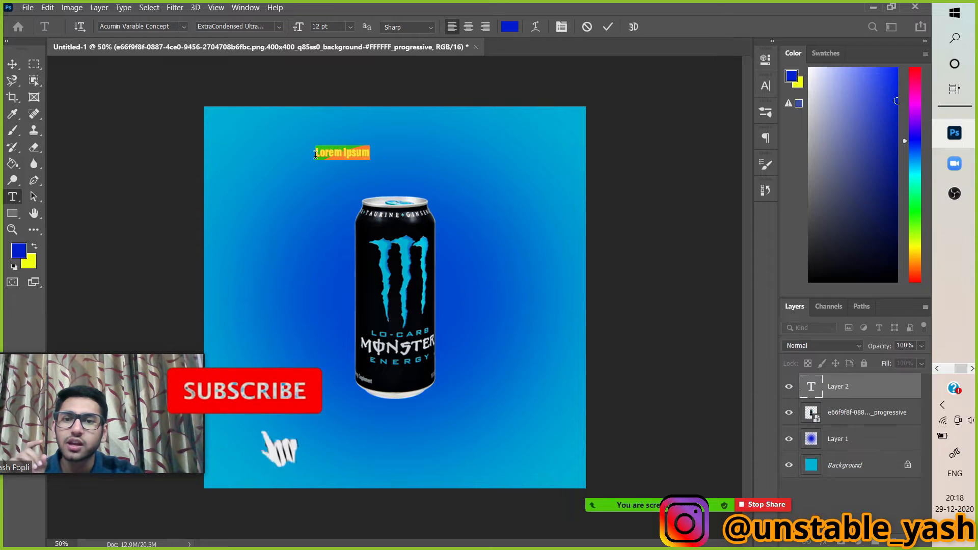
pyautogui.write('mo')
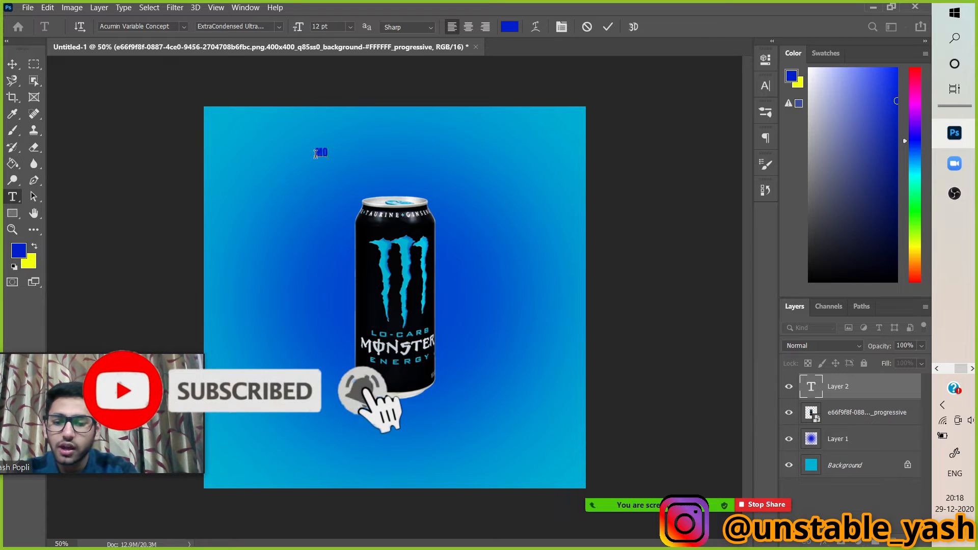
pyautogui.write('NSTER')
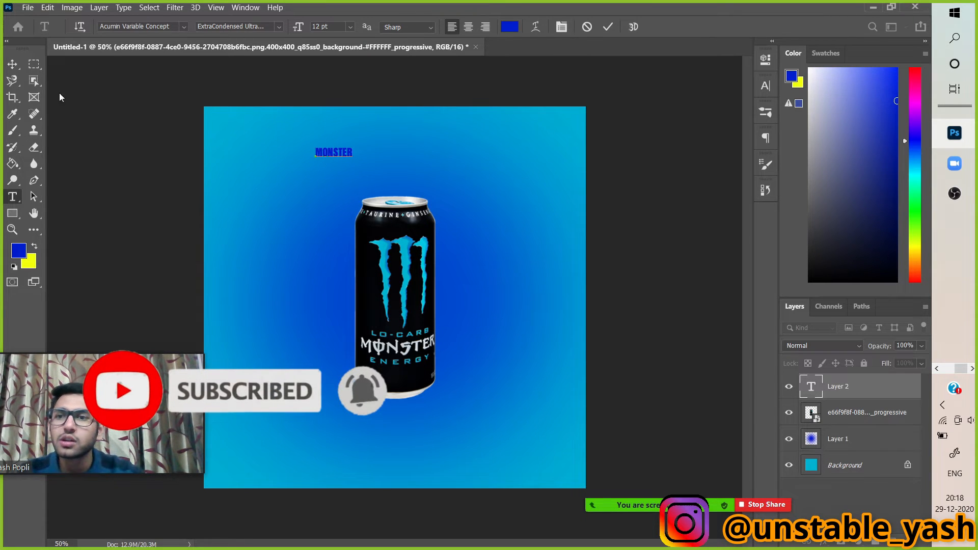
pyautogui.click(13, 64)
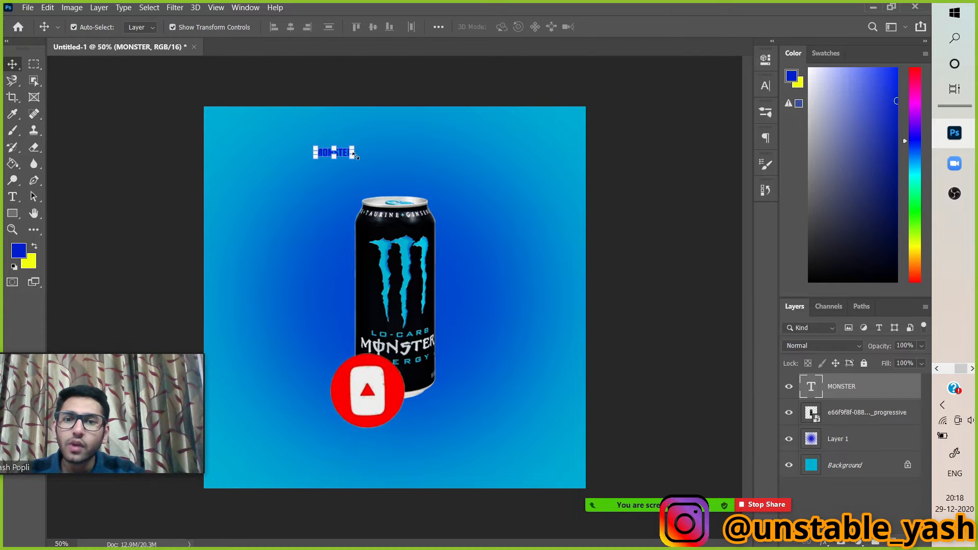
pyautogui.moveTo(356, 156); pyautogui.dragTo(415, 161)
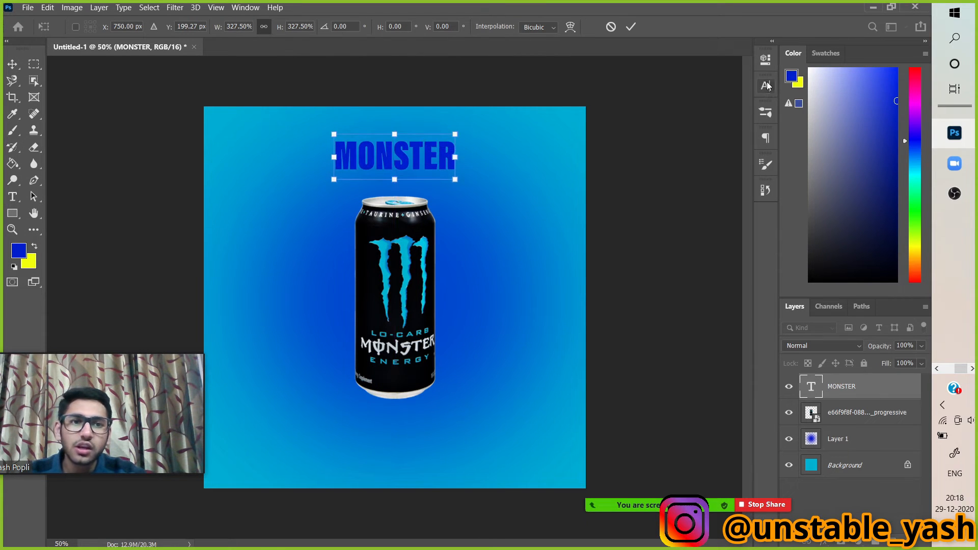
# Set the MONSTER text's font to Futura XBlk BT and recentre the text above the can
pyautogui.click(766, 86)
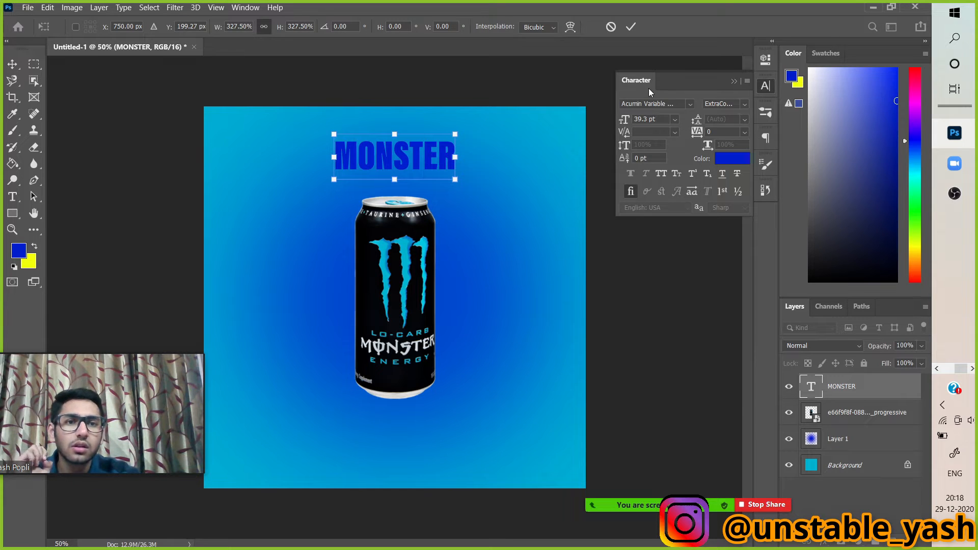
pyautogui.click(12, 71)
pyautogui.click(690, 104)
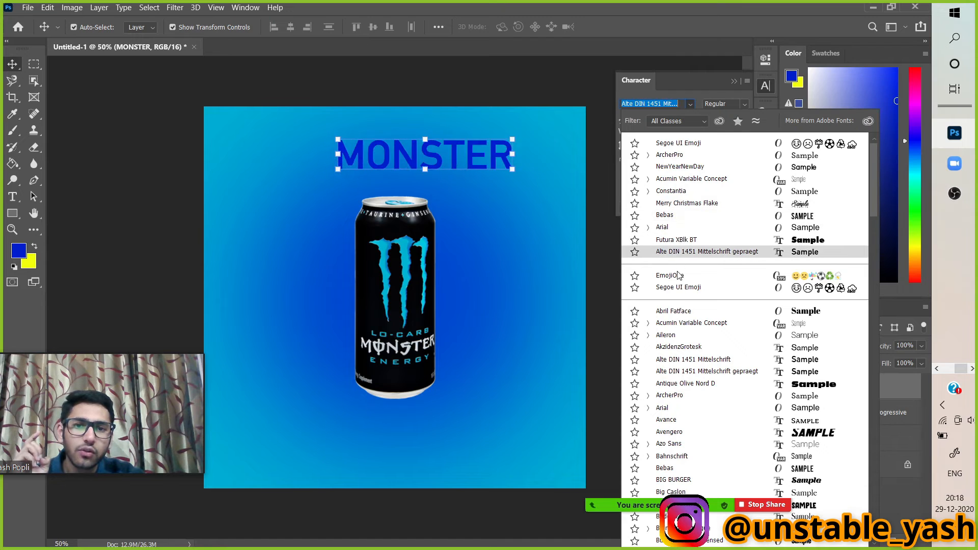
pyautogui.click(682, 241)
pyautogui.moveTo(420, 157); pyautogui.dragTo(371, 161)
pyautogui.click(691, 103)
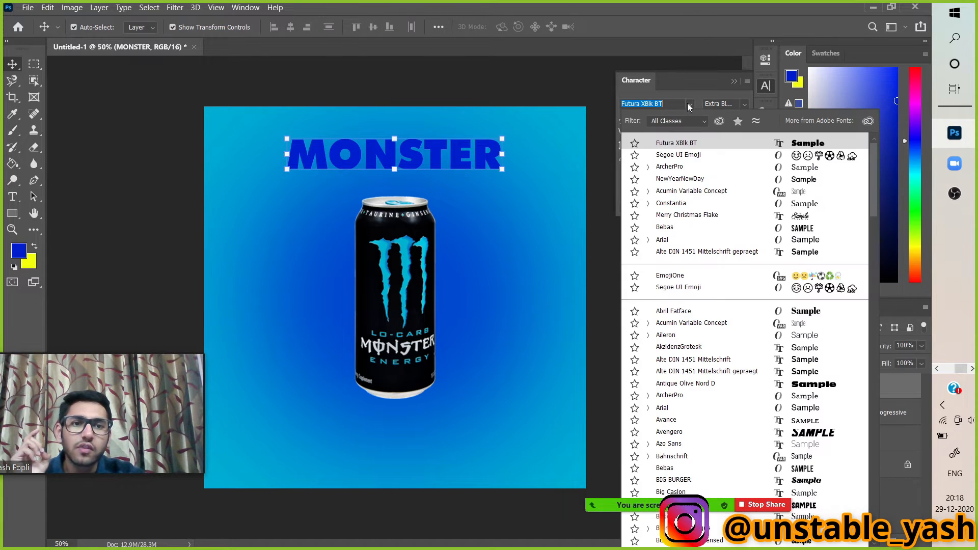
pyautogui.click(669, 144)
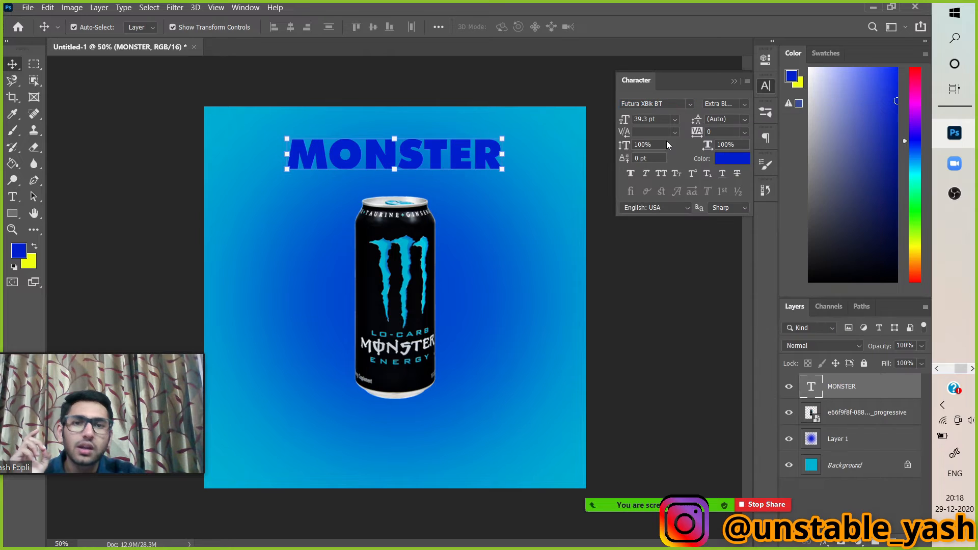
pyautogui.moveTo(453, 154); pyautogui.dragTo(453, 154)
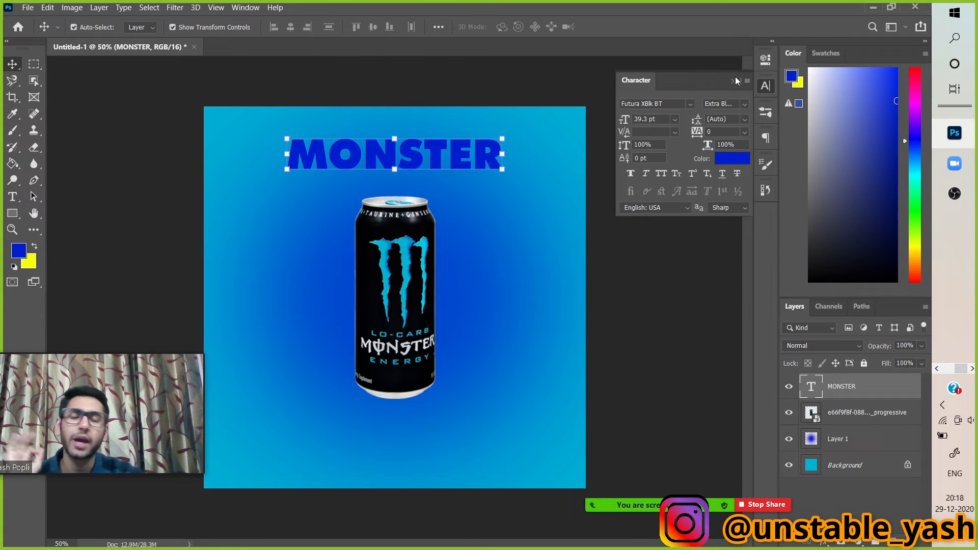
# Recolour the MONSTER text to near-black #020406 sampled from the can's body
pyautogui.click(724, 164)
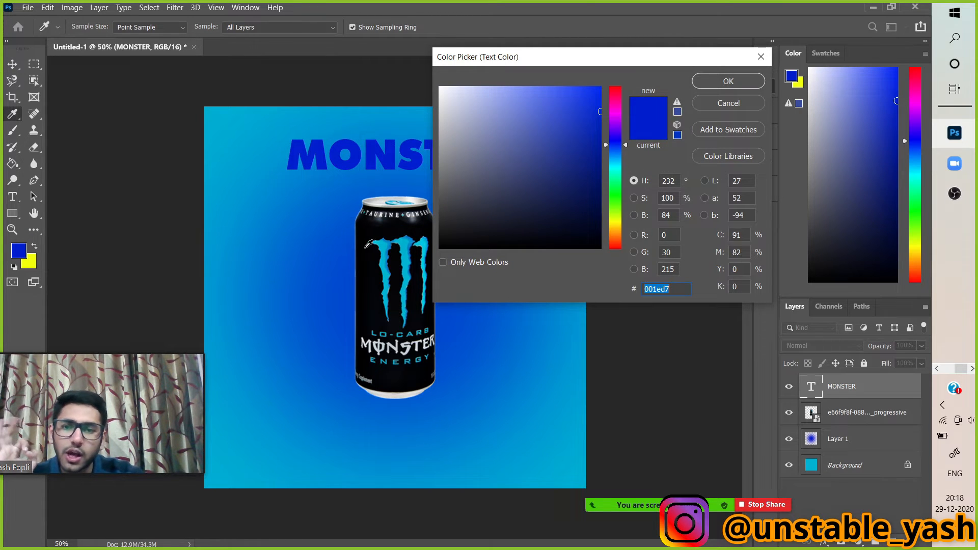
pyautogui.click(368, 234)
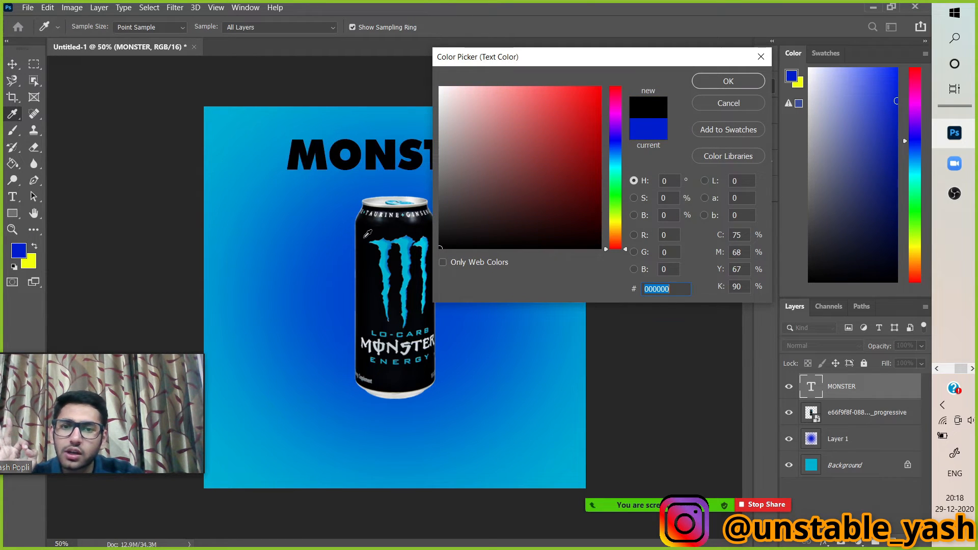
pyautogui.click(372, 278)
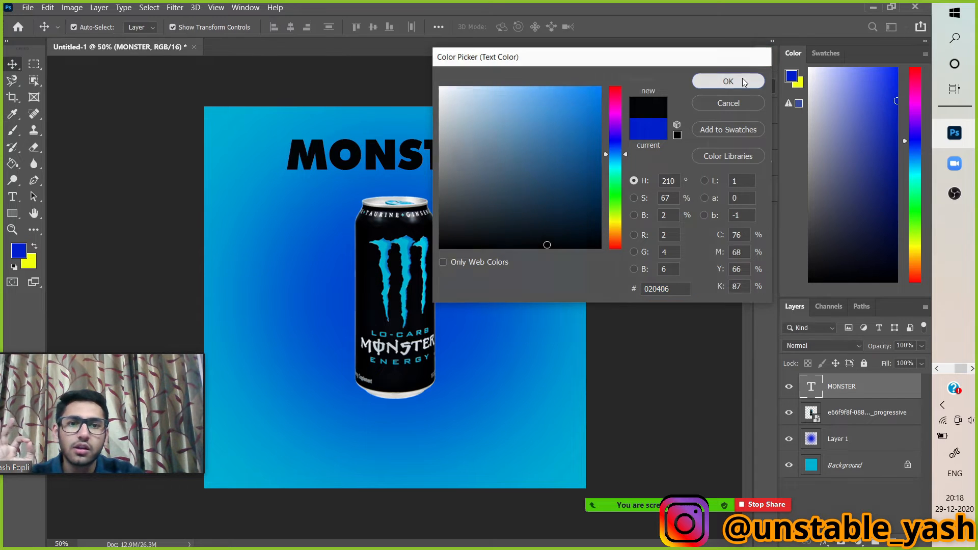
pyautogui.click(728, 81)
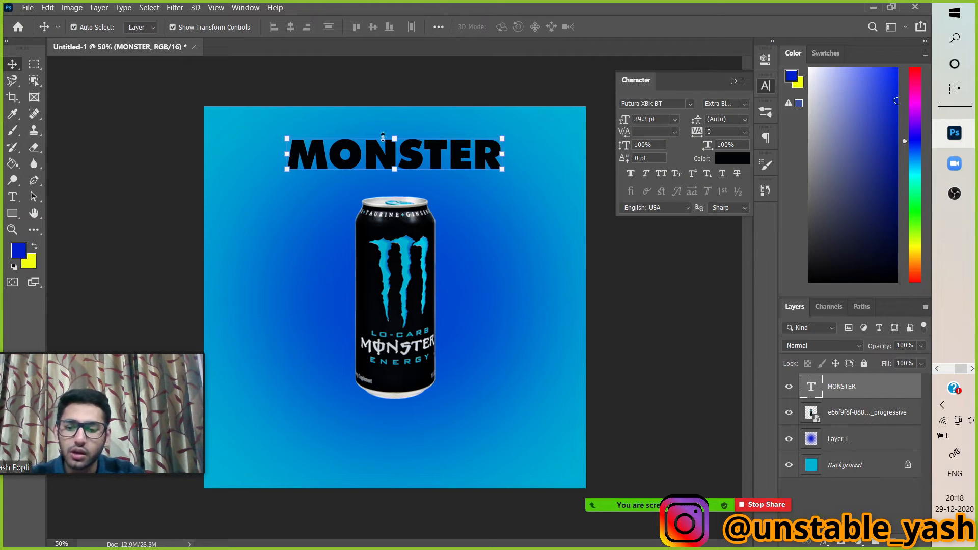
# Duplicate the MONSTER text below the can, change the copy to "ENERGY DRINK" and centre it horizontally on the canvas
pyautogui.moveTo(396, 161); pyautogui.dragTo(386, 447)
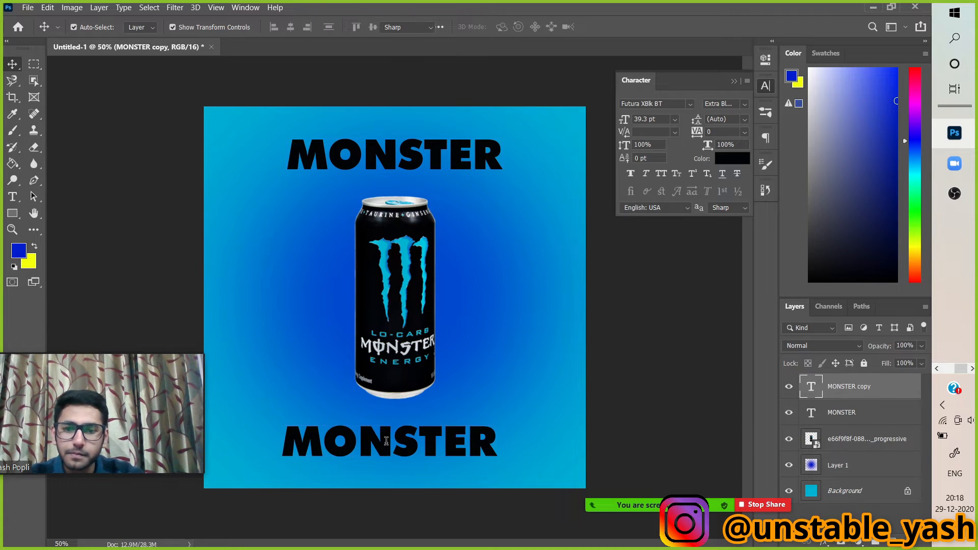
pyautogui.doubleClick(387, 443)
pyautogui.write('ENERGY')
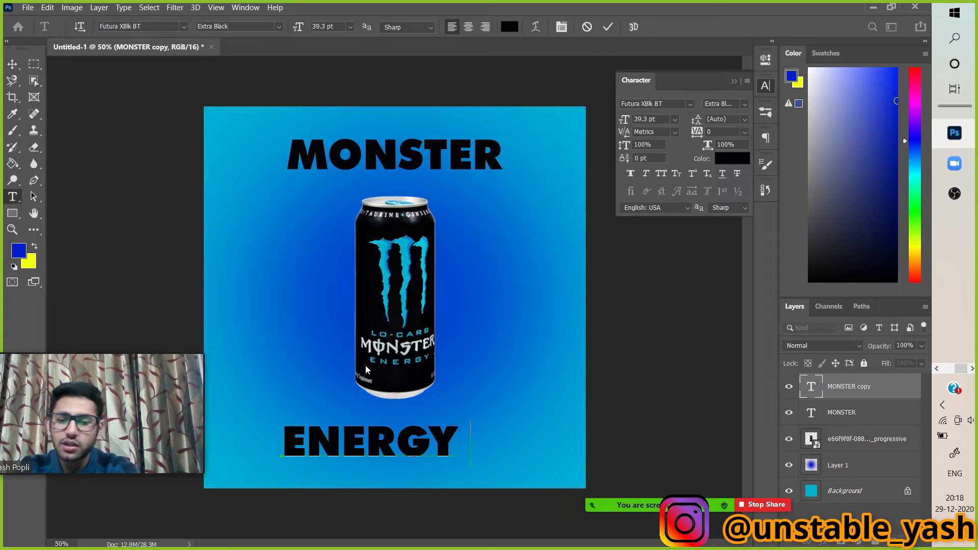
pyautogui.write(' DRIN')
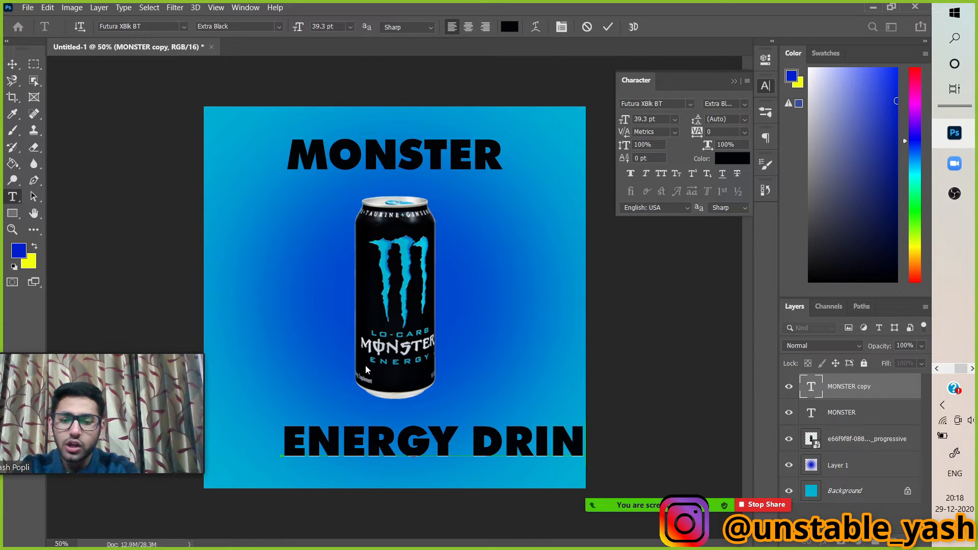
pyautogui.click(13, 64)
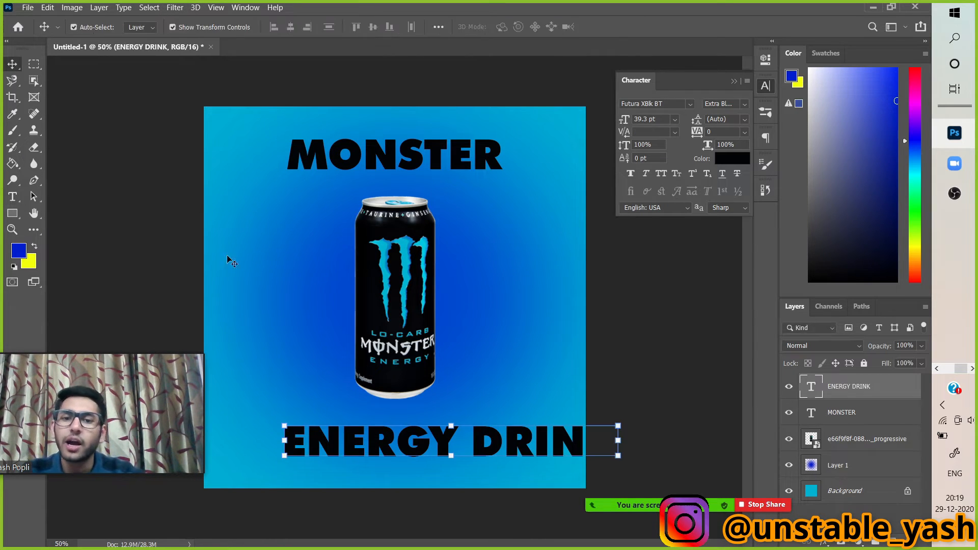
pyautogui.moveTo(345, 439); pyautogui.dragTo(291, 449)
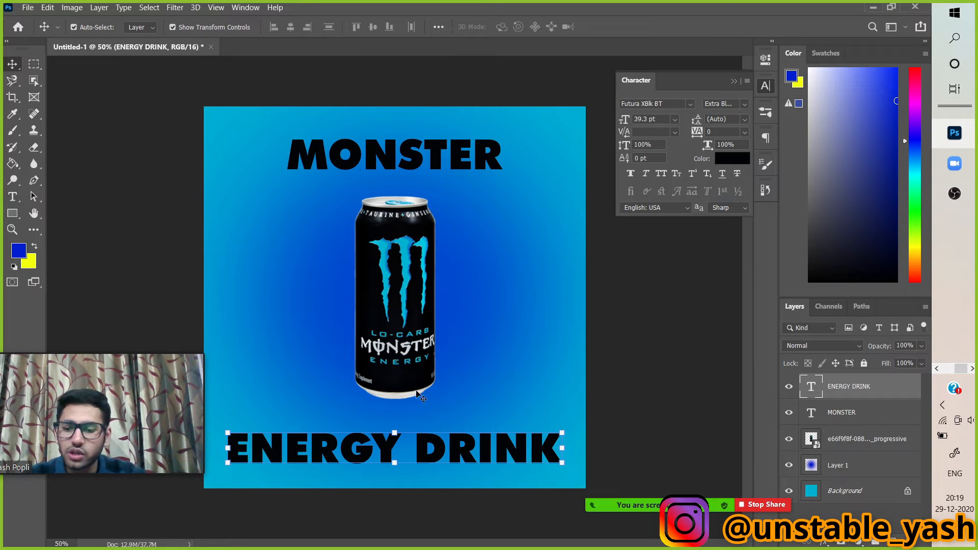
# Scale the can and both text layers together to 88.82%, centre them on the canvas at 750 px, 750 px, and deselect them
pyautogui.keyDown('ctrl'); pyautogui.click(844, 436); pyautogui.keyUp('ctrl')
pyautogui.keyDown('shift'); pyautogui.click(413, 156); pyautogui.keyUp('shift')
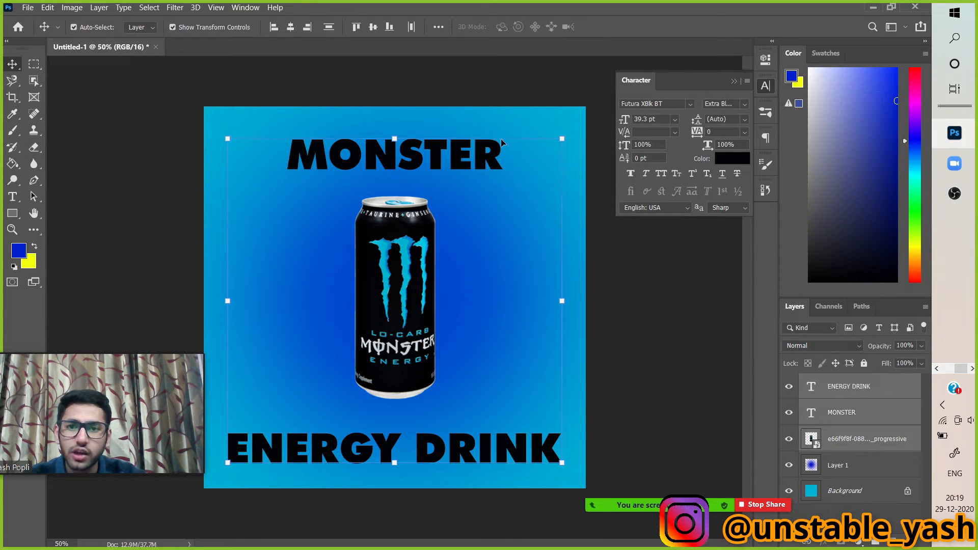
pyautogui.moveTo(561, 138); pyautogui.dragTo(527, 176)
pyautogui.moveTo(389, 324); pyautogui.dragTo(404, 304)
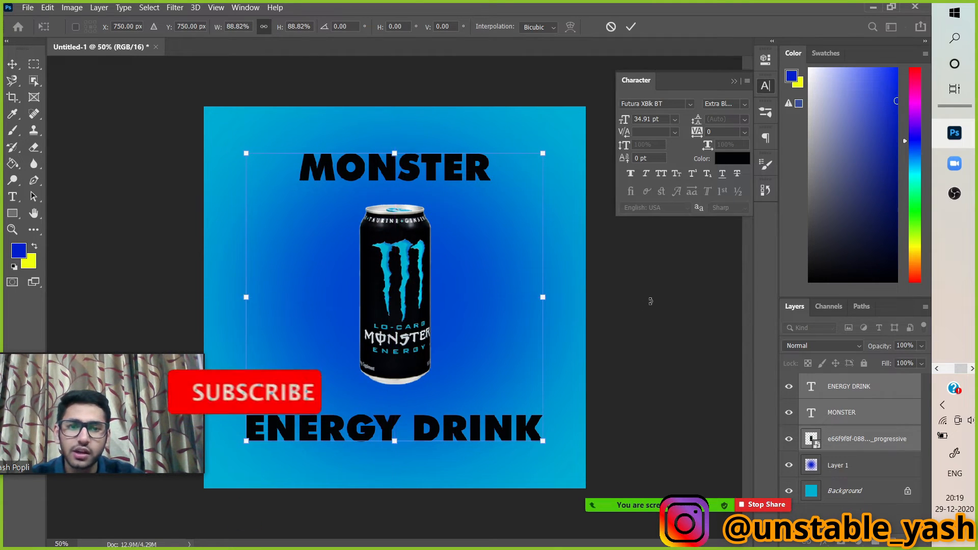
pyautogui.click(734, 80)
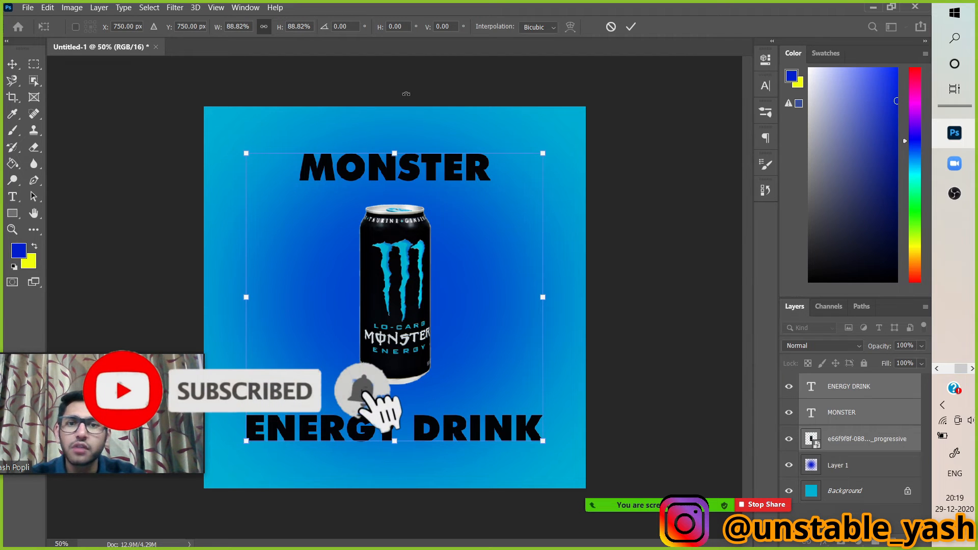
pyautogui.click(12, 65)
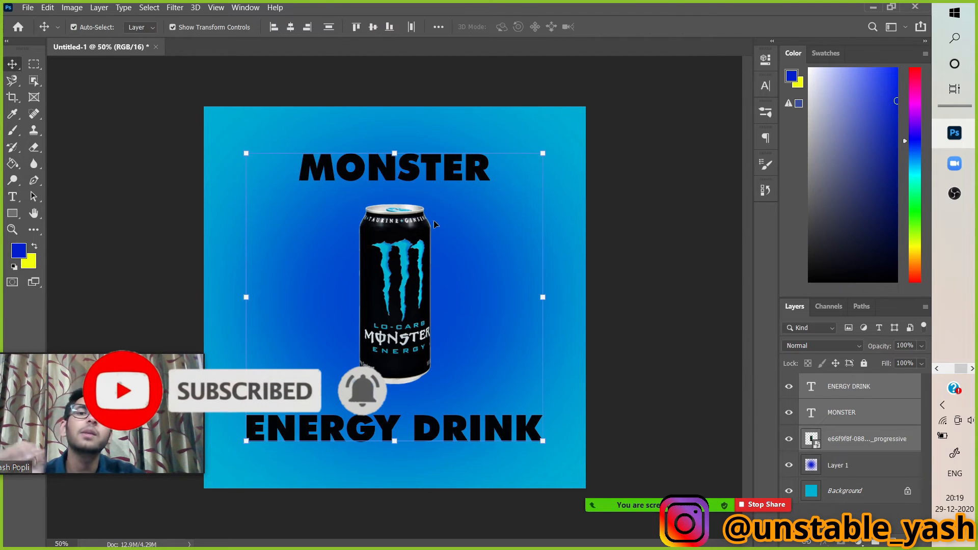
pyautogui.click(637, 252)
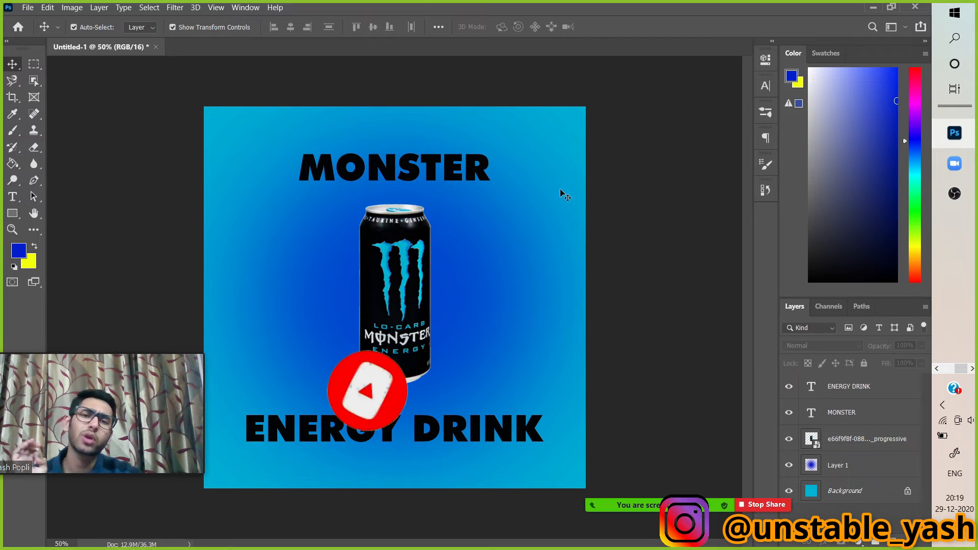